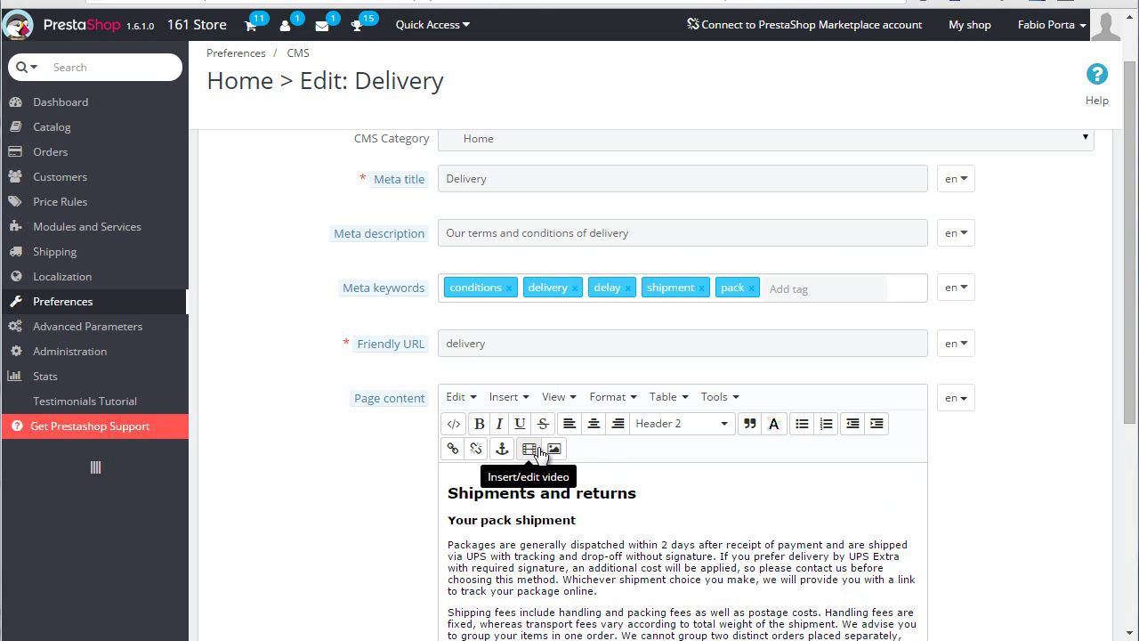
Upload the invoice PDF via the video dialog's Source file manager and return to its still-empty file list
click(530, 447)
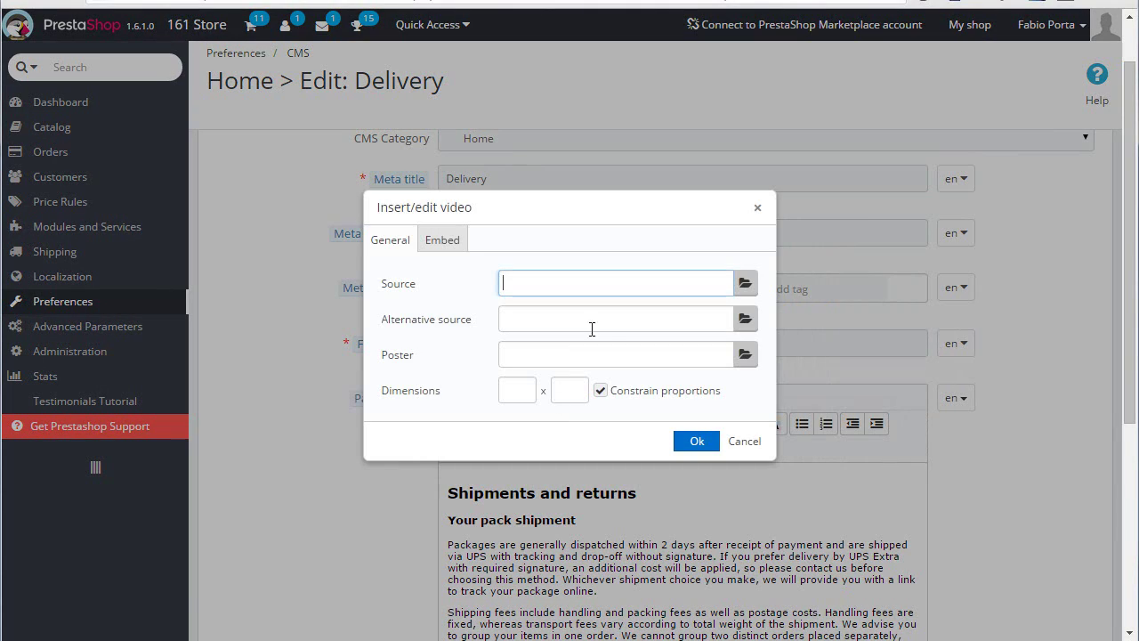
click(755, 290)
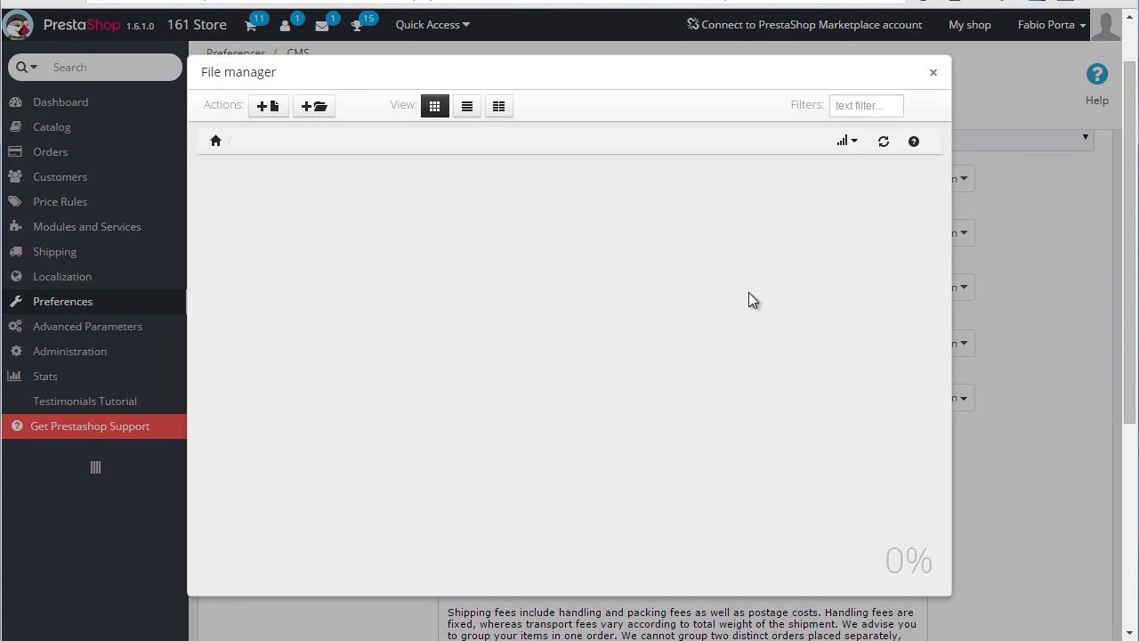
click(269, 108)
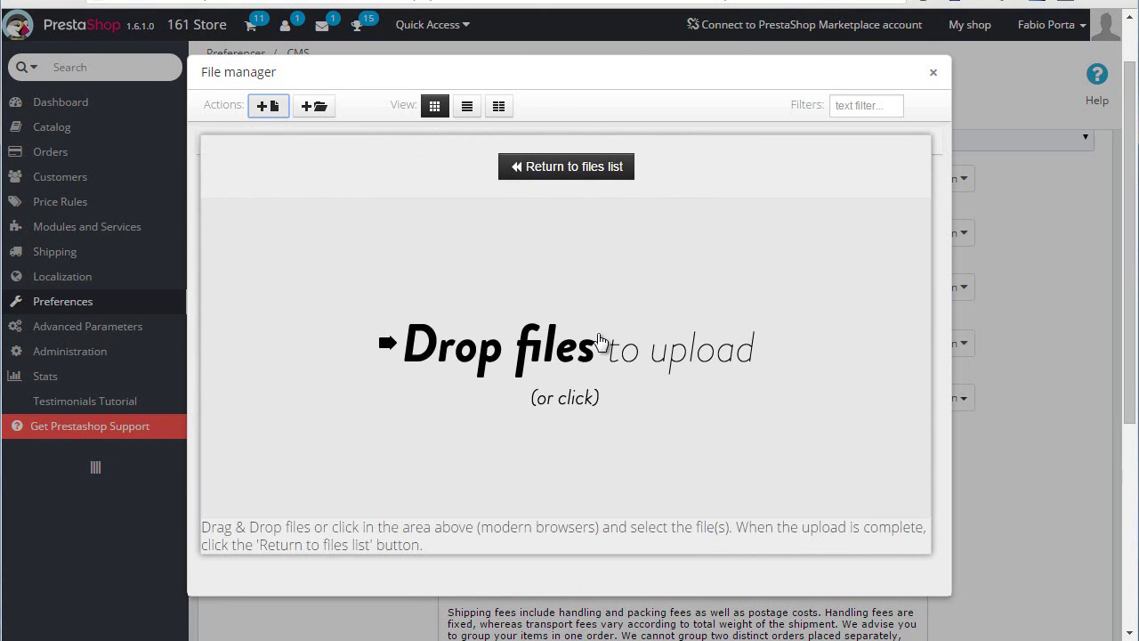
click(601, 338)
click(350, 55)
click(707, 462)
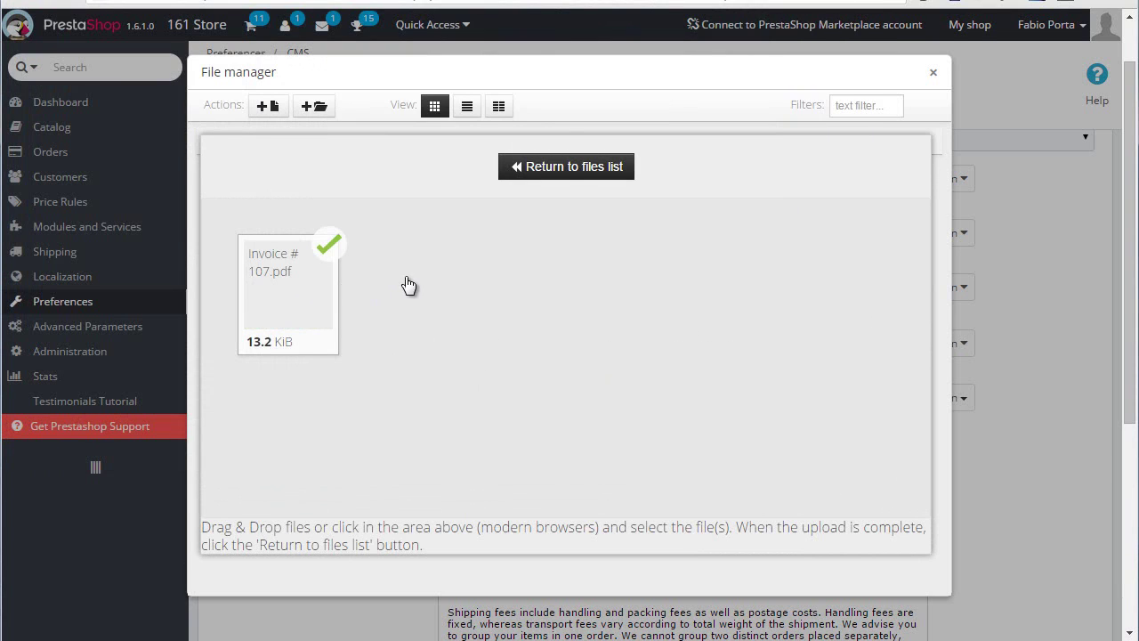
click(564, 169)
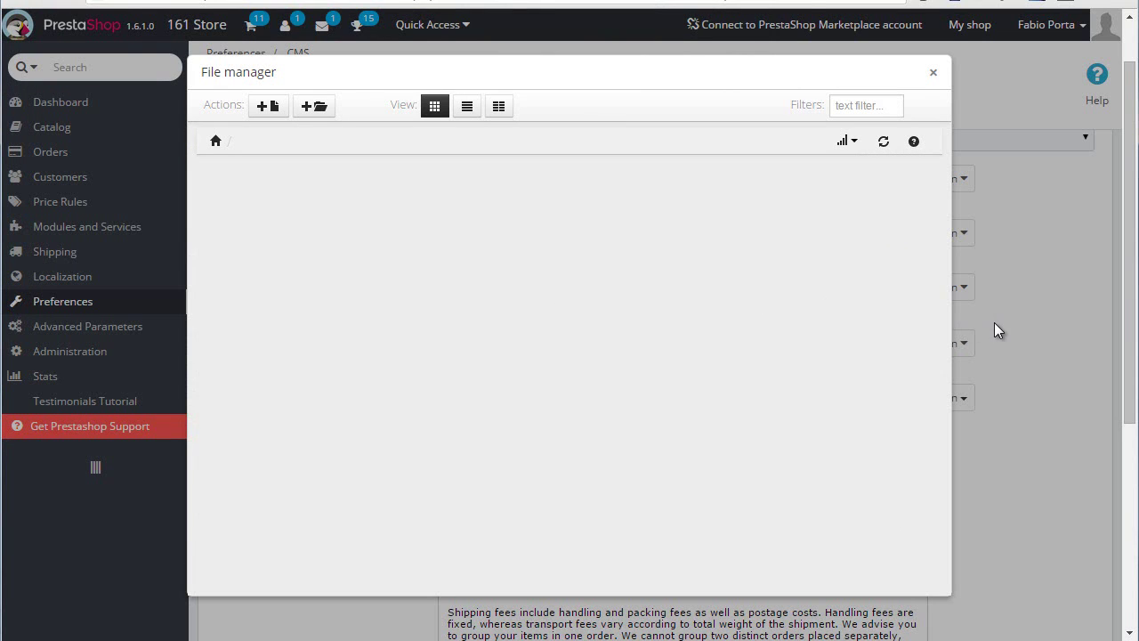
Close the file manager and video dialog, then open the admin filemanager folder in Explorer
click(933, 73)
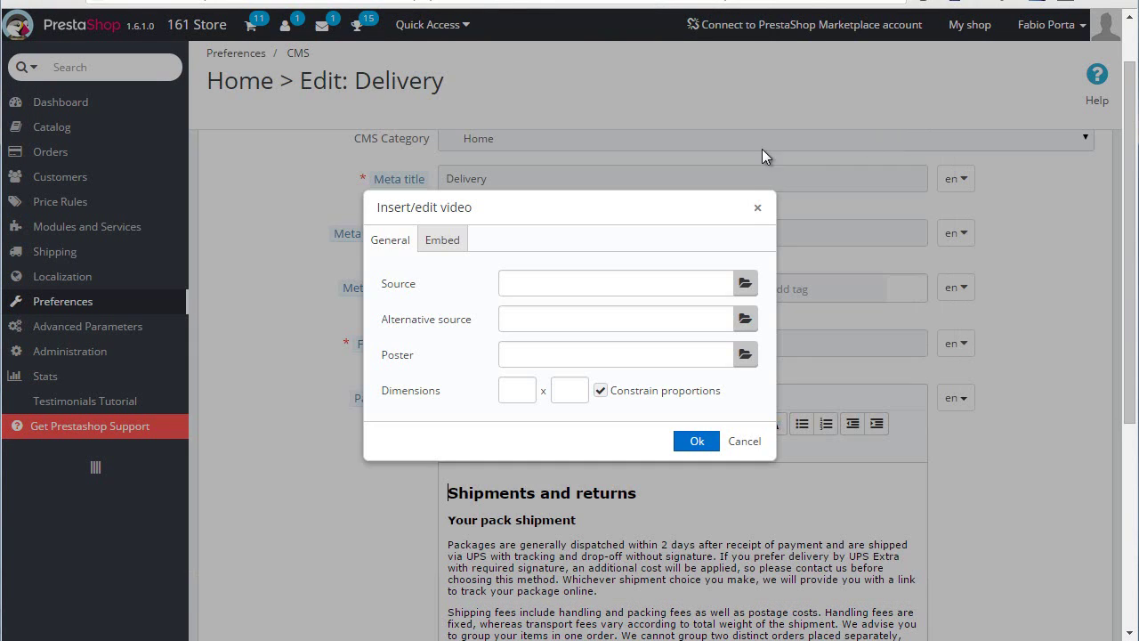
click(757, 211)
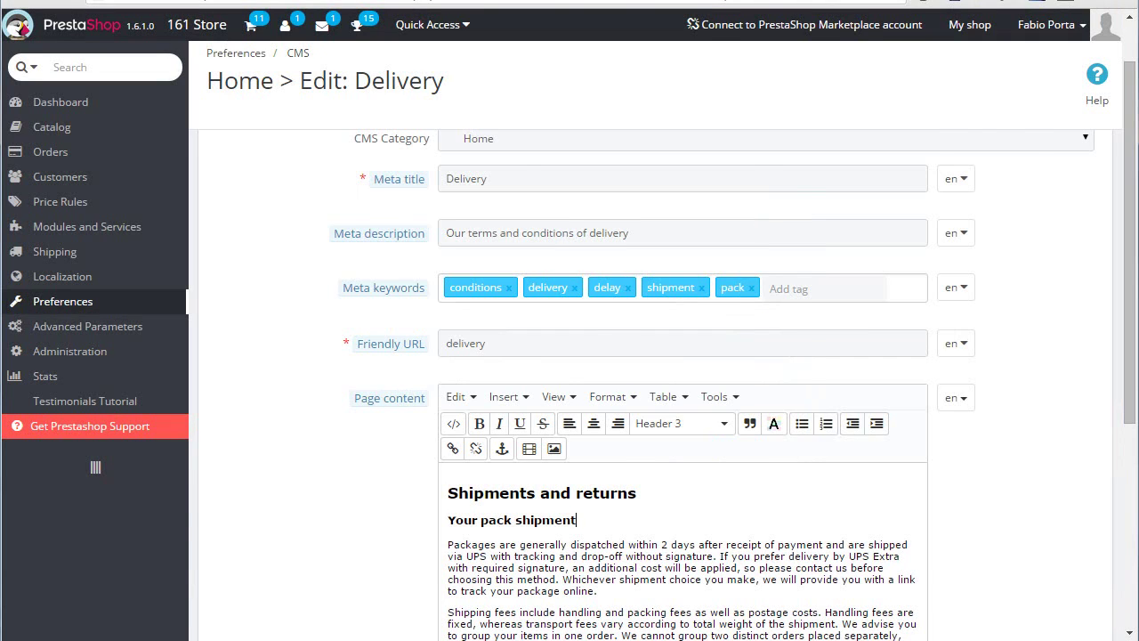
key(alt+Tab)
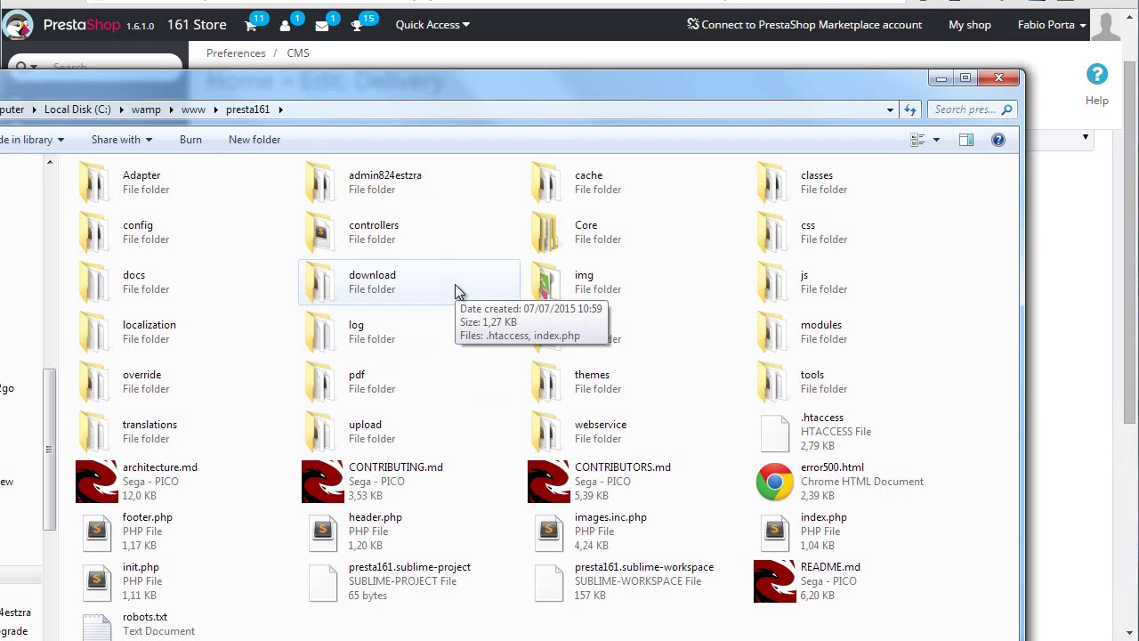
double_click(322, 187)
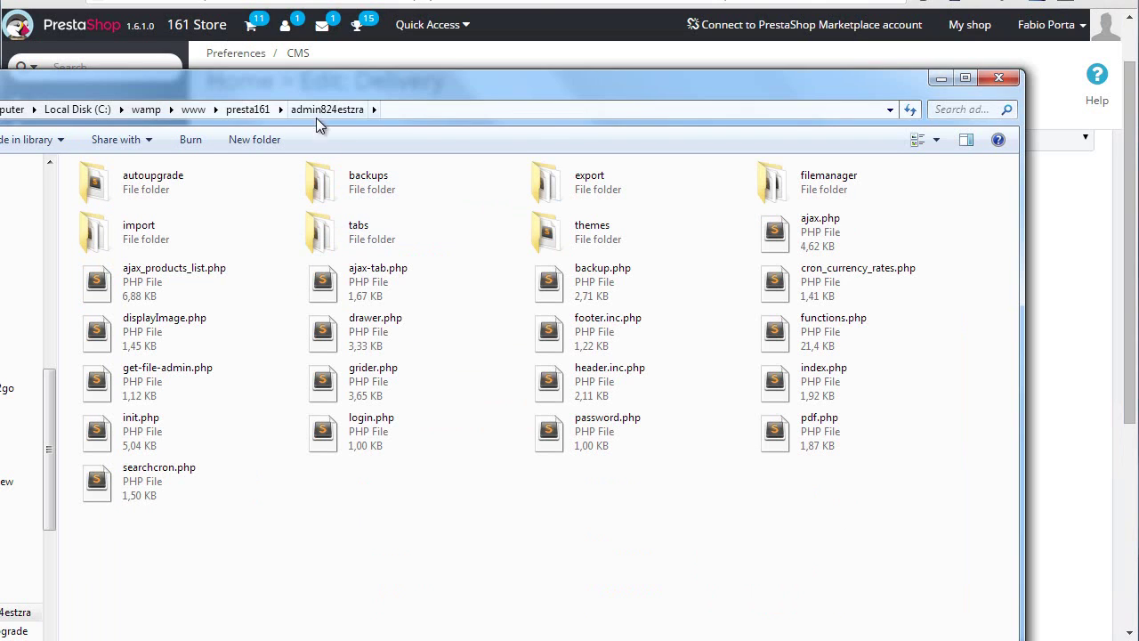
double_click(811, 178)
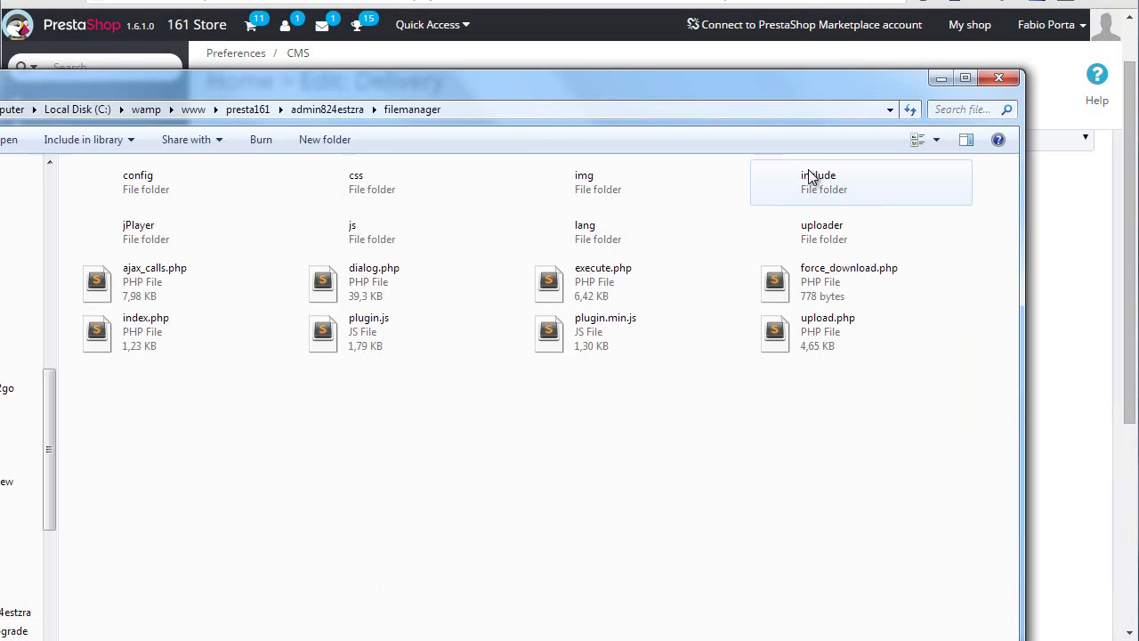
Rename plugin.min.js to _plugin.min.js and select plugin.js
click(611, 343)
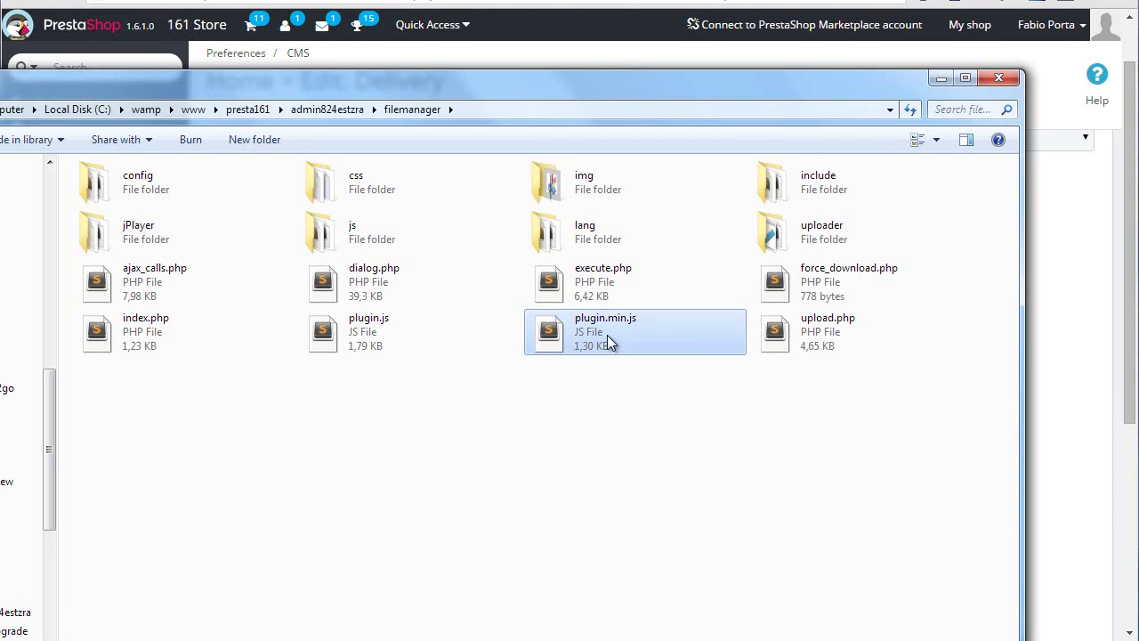
key(F2)
text(_)
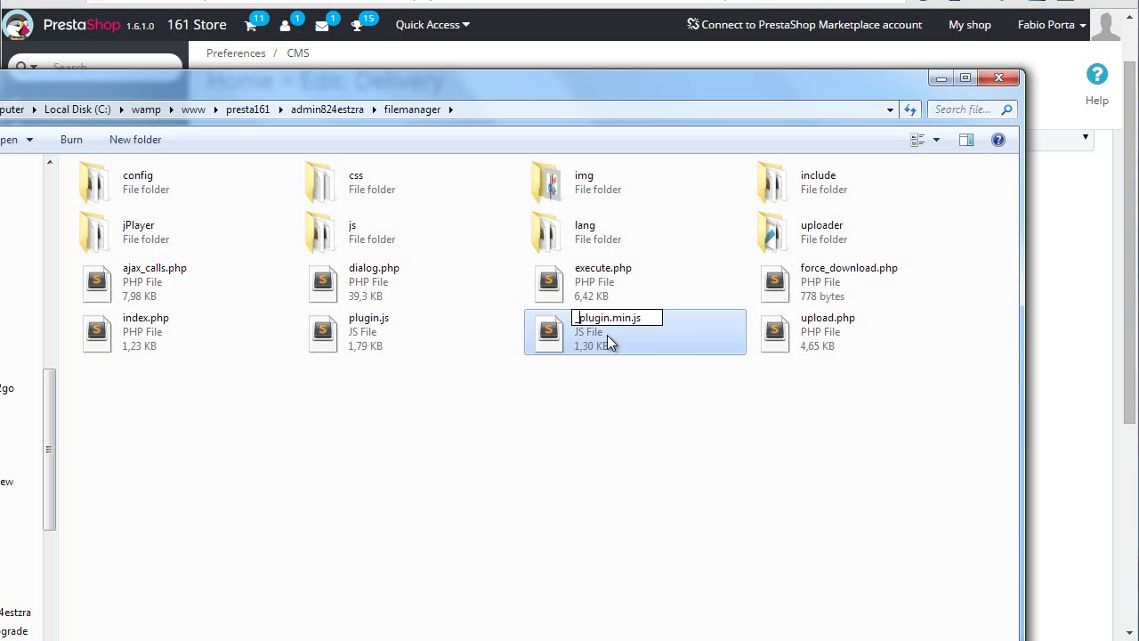
click(619, 392)
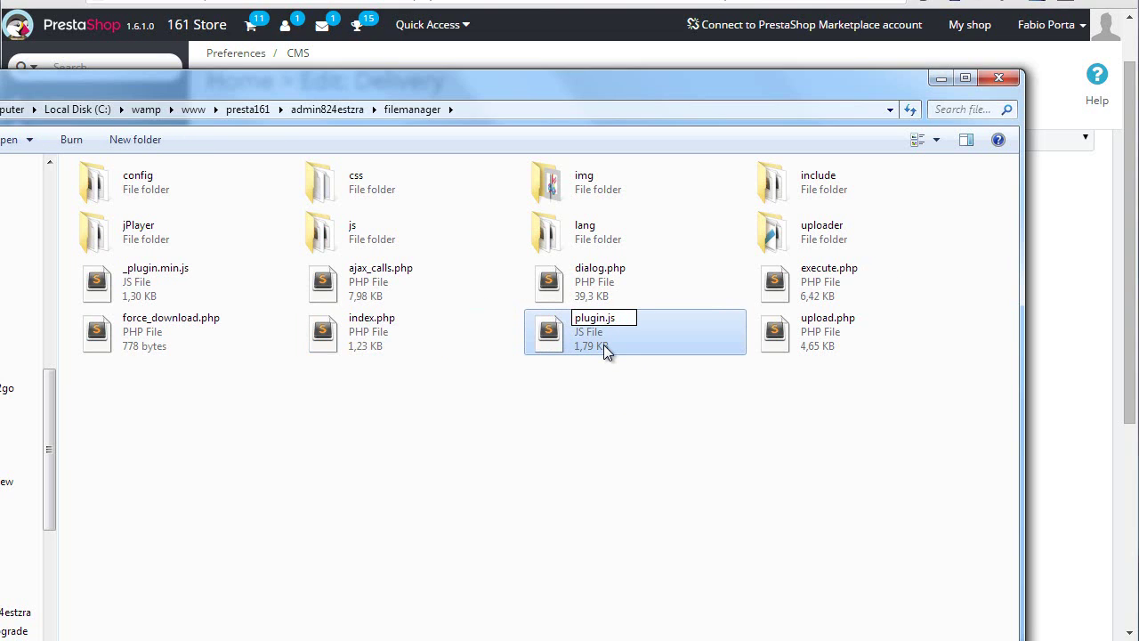
Finish renaming plugin.js to plugin.min.js and open it in Sublime Text
text(min.)
click(609, 451)
double_click(588, 343)
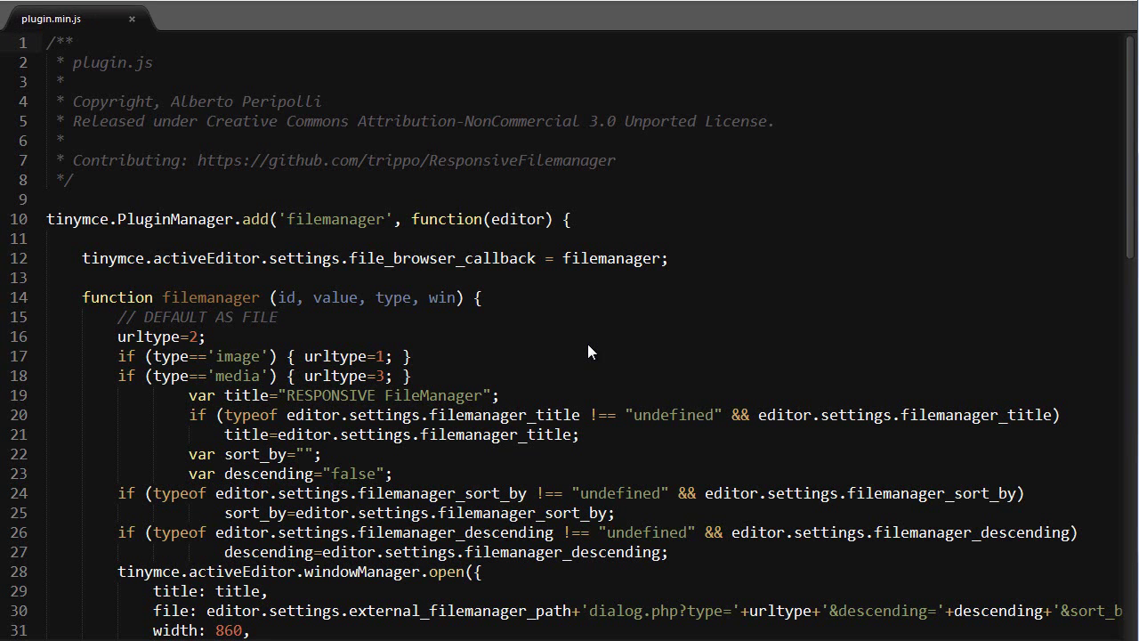
Comment out the image and media type checks on lines 17–18, save, and reload the Delivery page
drag(432, 375, 47, 356)
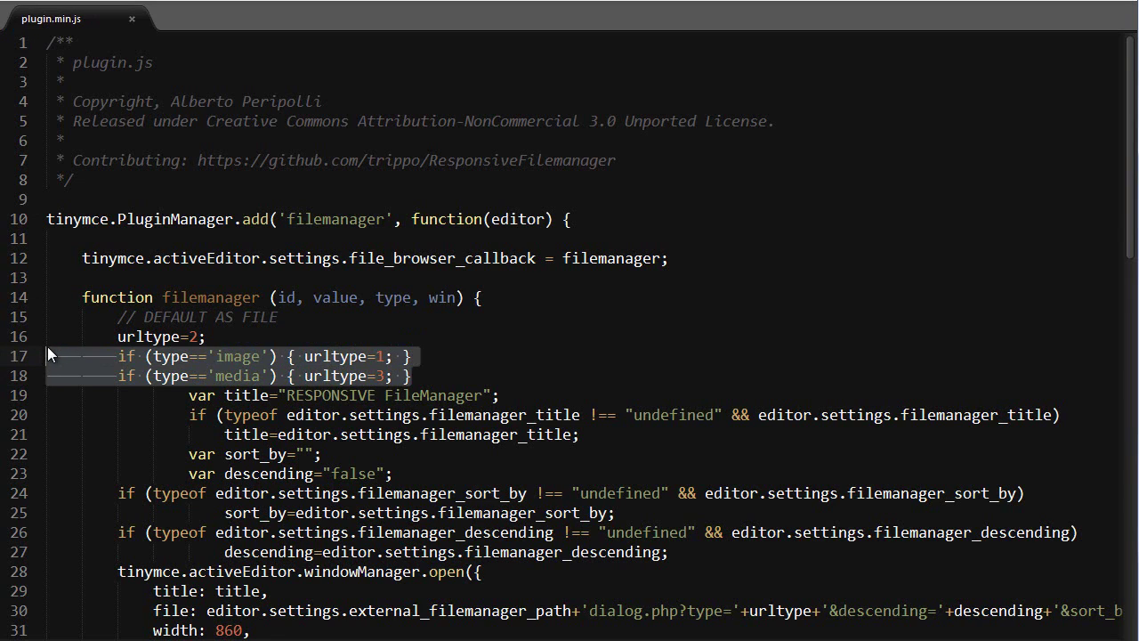
key(ctrl+slash)
key(ctrl+s)
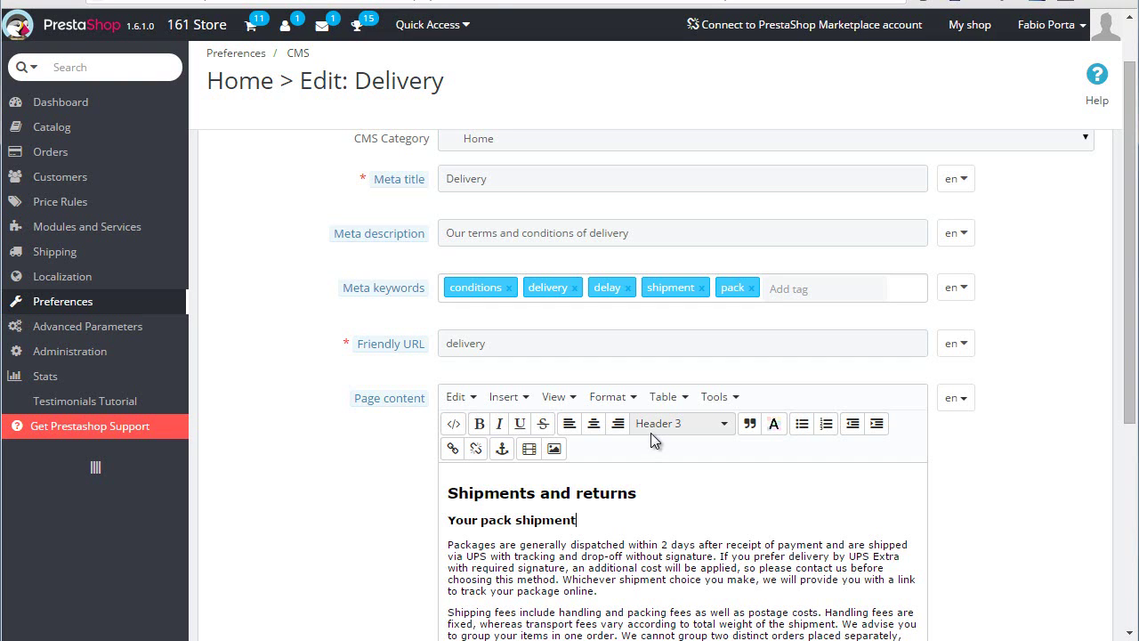
key(F5)
Add an empty line below 'Your pack shipment' and browse the media dialog's Source in the file manager
scroll(672, 415, down, 2)
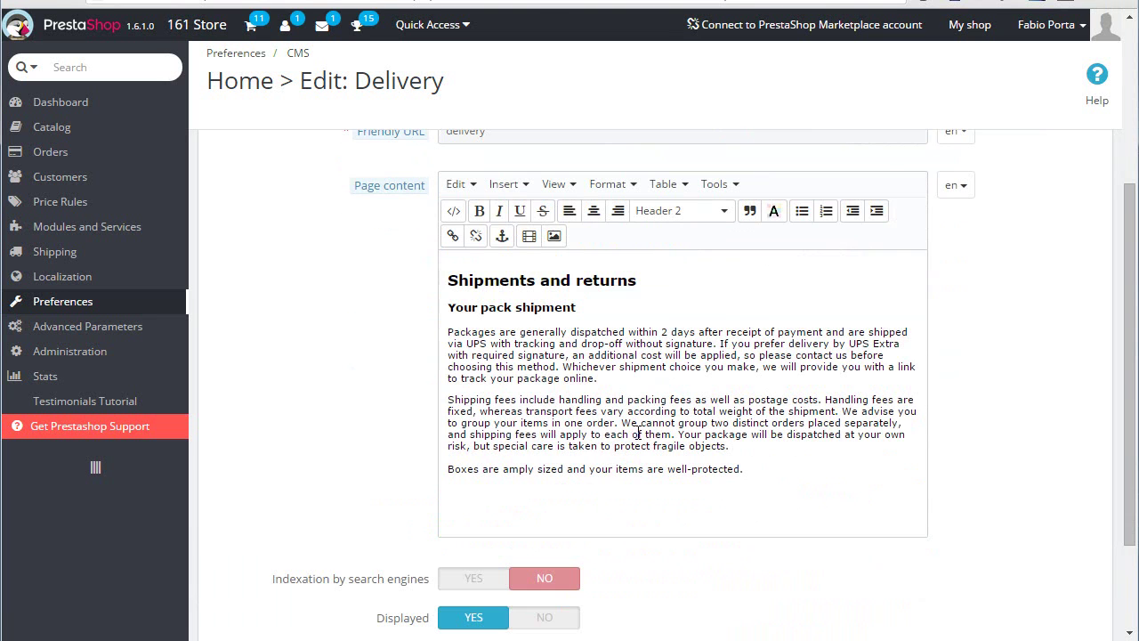
key(Return)
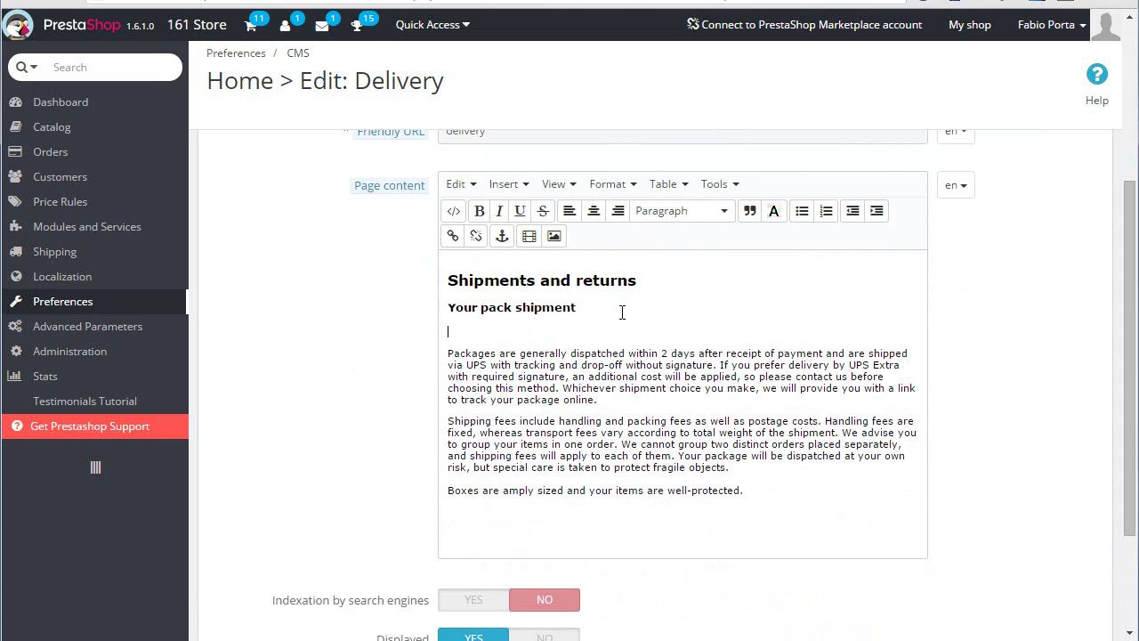
click(531, 237)
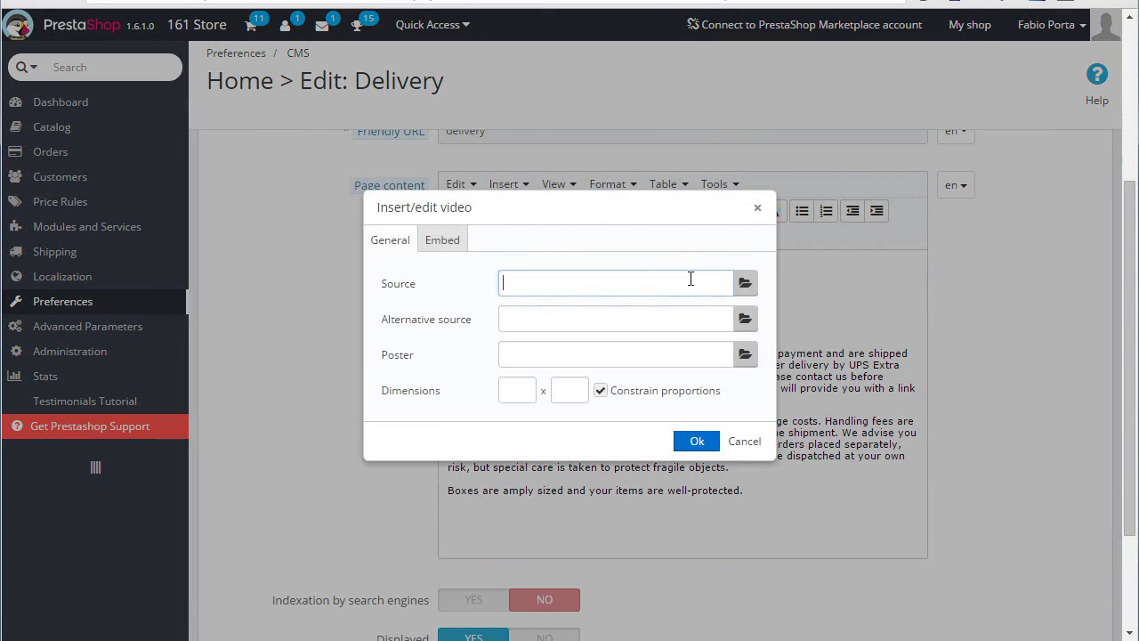
click(747, 283)
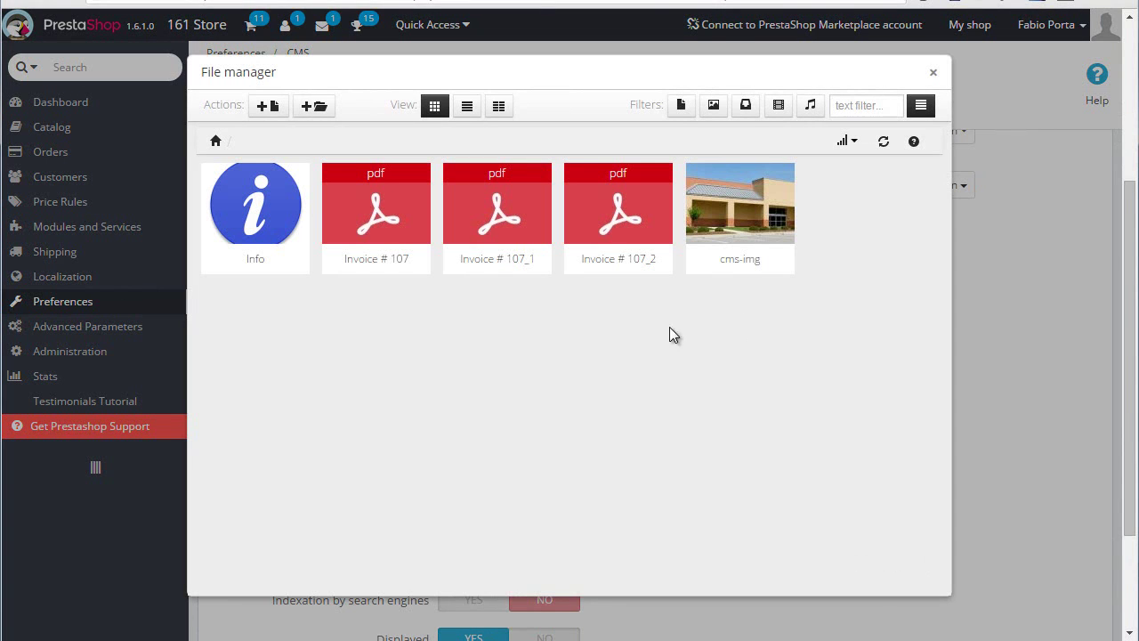
Upload Invoice # 107.pdf and return to the file list, which now shows the invoice PDFs
mouse_move(618, 234)
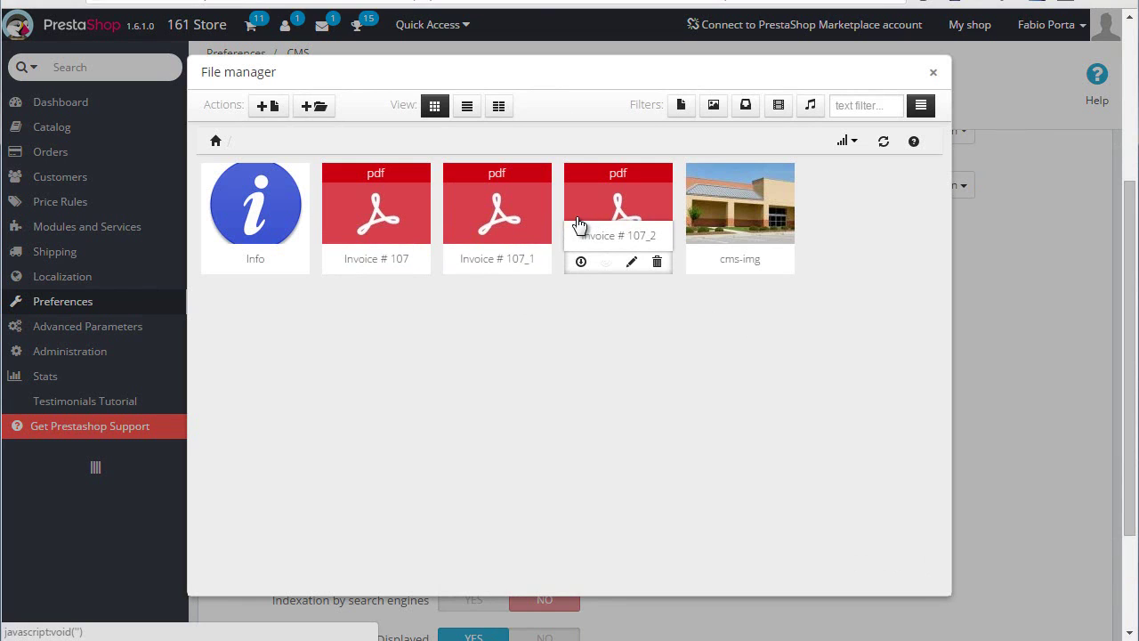
mouse_move(420, 213)
click(261, 109)
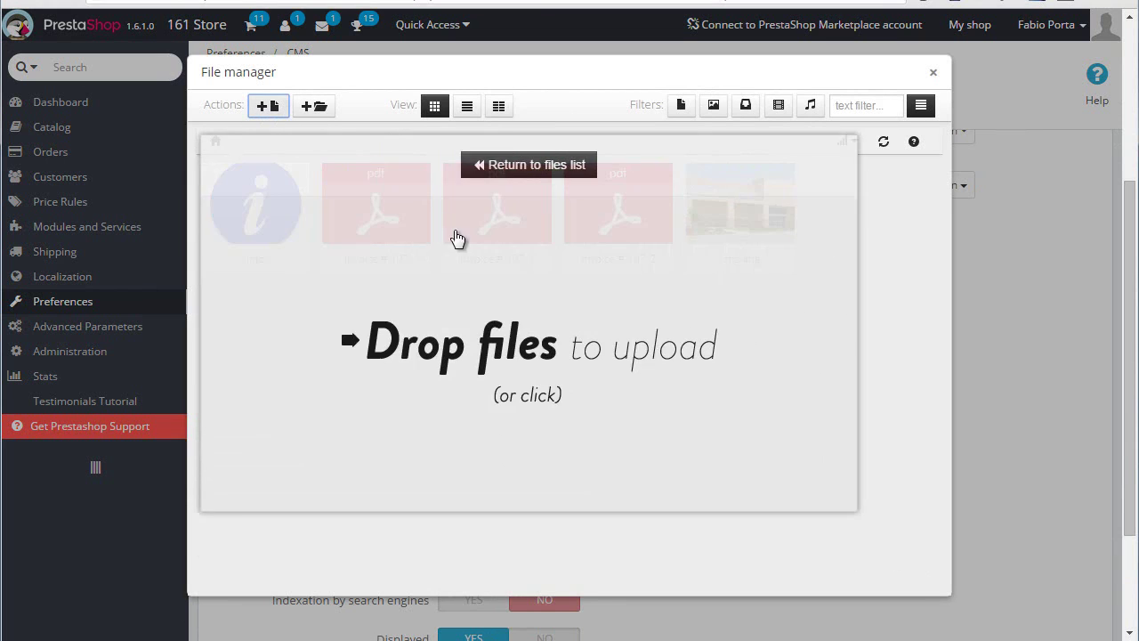
click(551, 210)
click(350, 58)
click(696, 464)
click(560, 174)
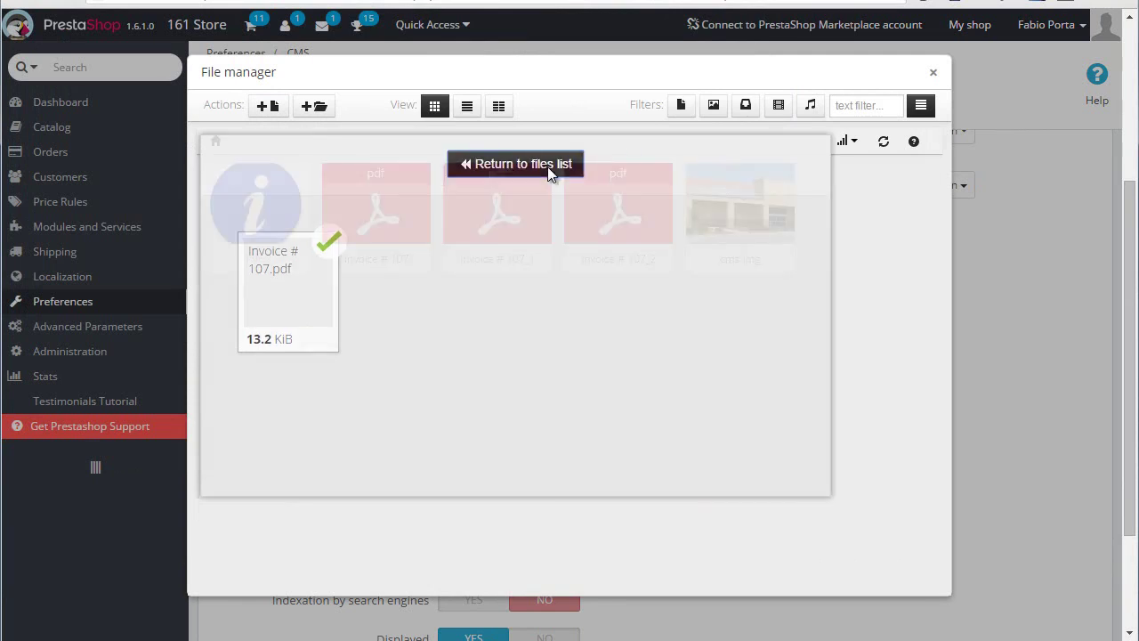
mouse_move(743, 230)
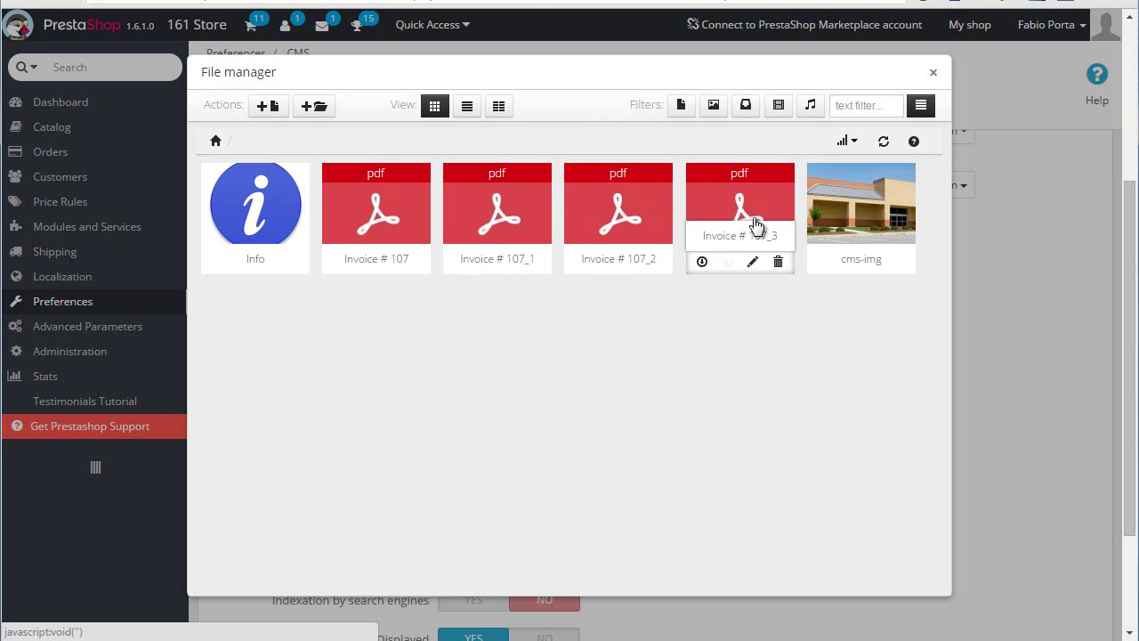
Pick Invoice # 107_3 as the source, select its web address, and close the media dialog
click(752, 220)
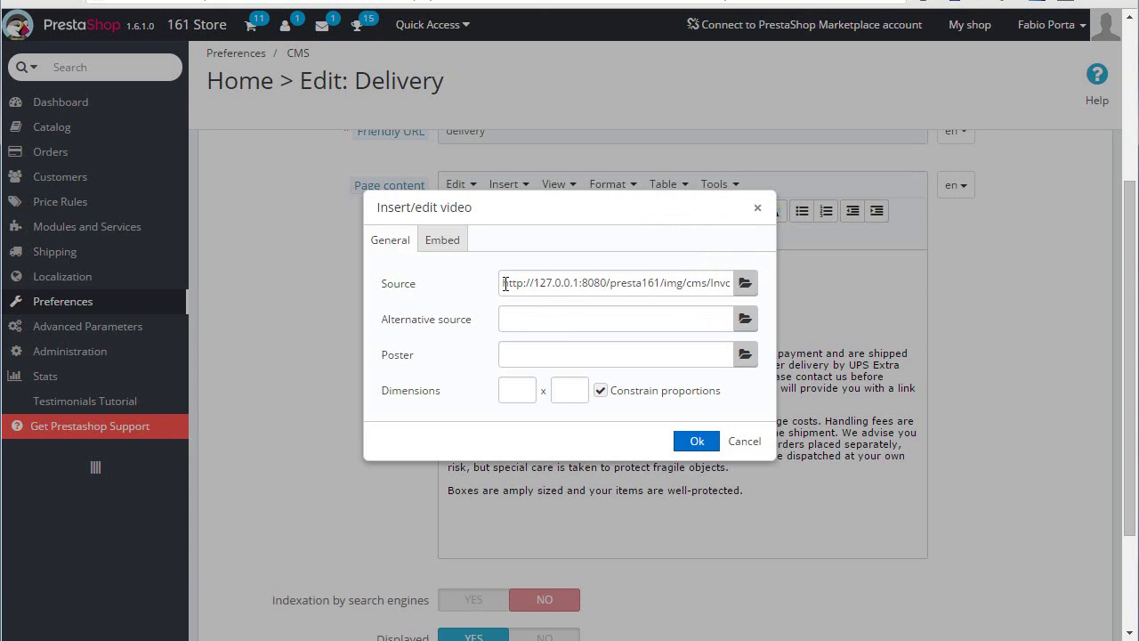
drag(505, 283, 886, 288)
key(ctrl+c)
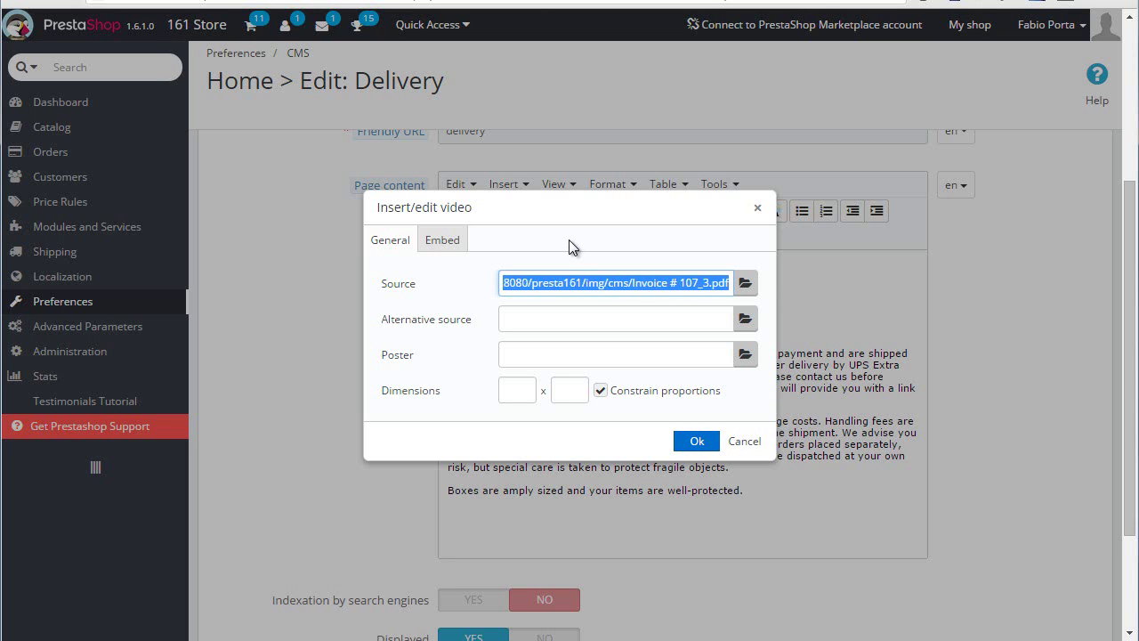
click(757, 207)
On a new line, insert a hyperlink to the invoice URL with the text 'Link to my PDF'
key(Return)
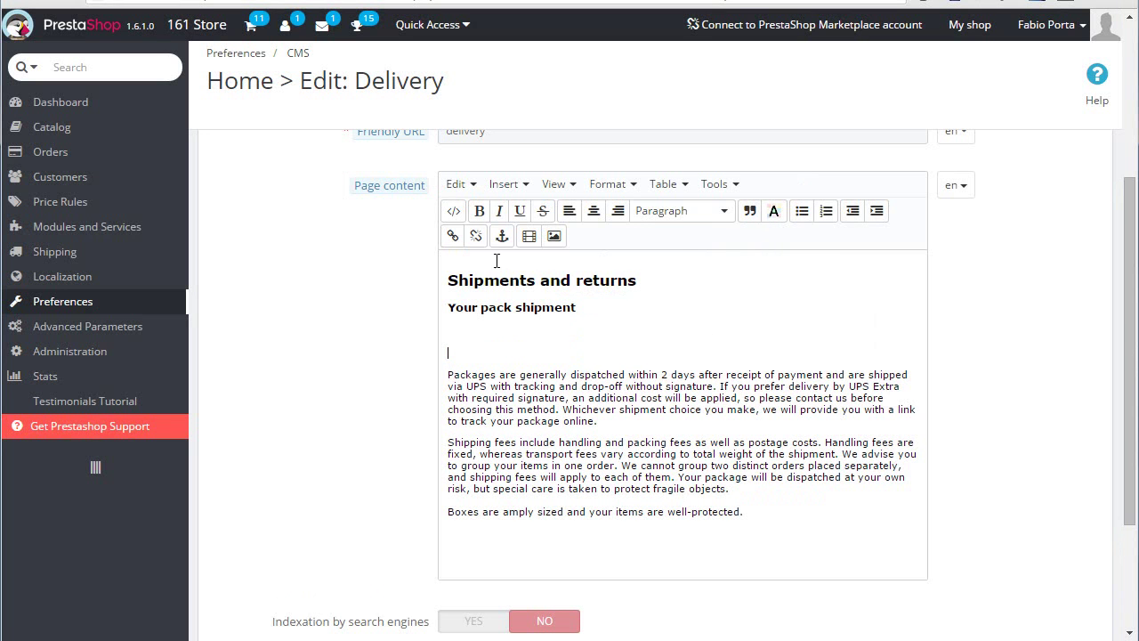
click(452, 236)
key(ctrl+v)
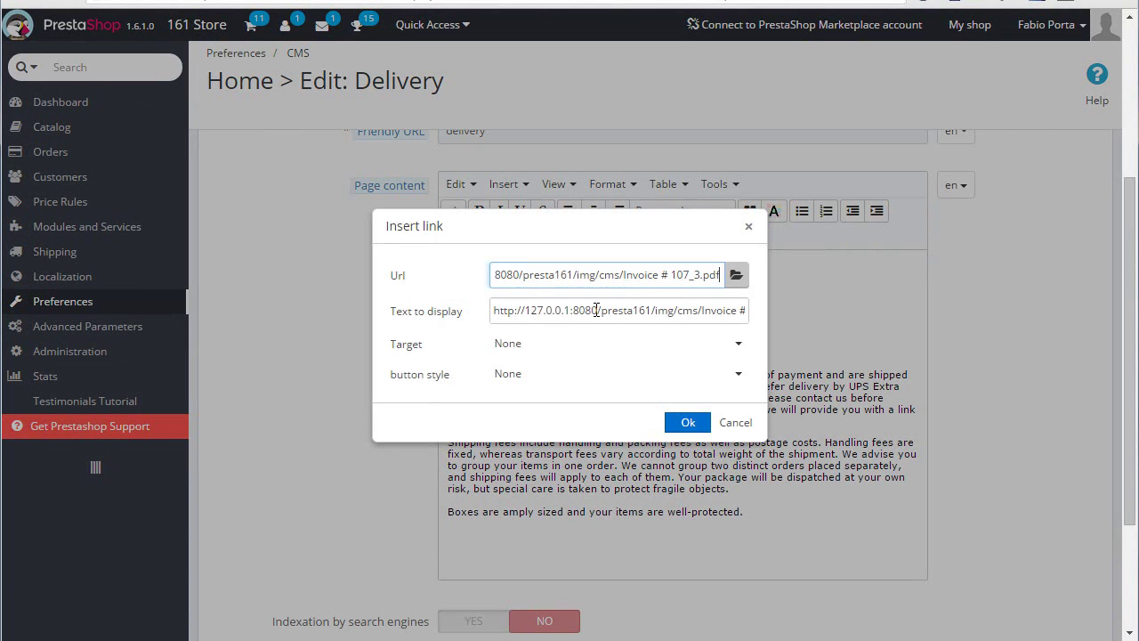
click(510, 305)
key(ctrl+a)
key(BackSpace)
key(BackSpace)
key(BackSpace)
key(BackSpace)
key(BackSpace)
key(BackSpace)
key(BackSpace)
key(BackSpace)
key(BackSpace)
key(BackSpace)
key(BackSpace)
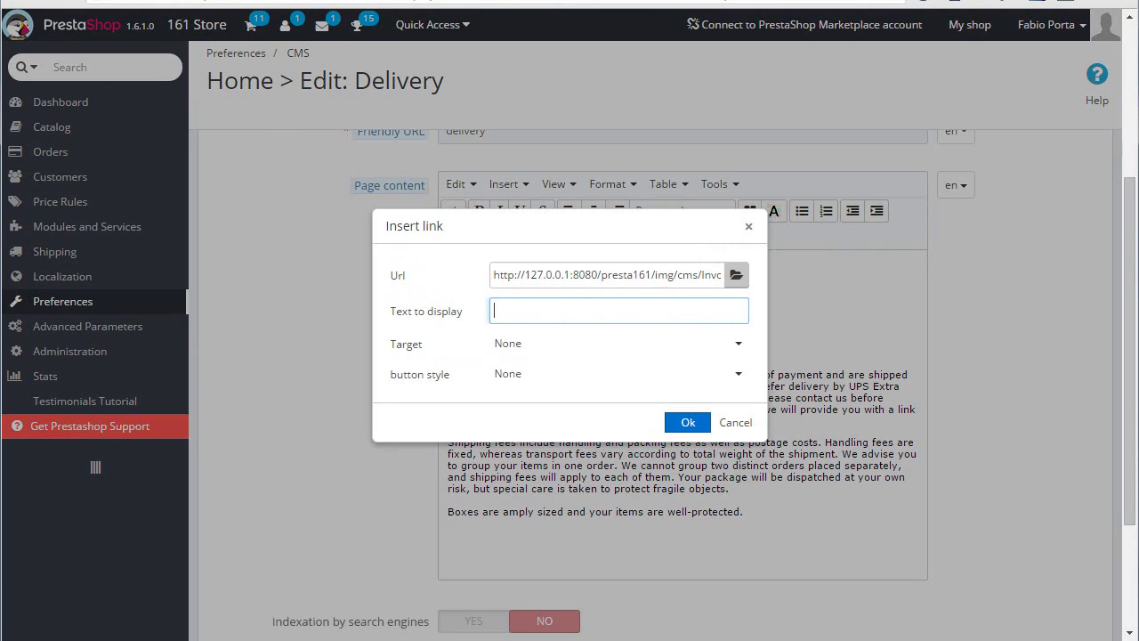
text(Link to my PDF)
click(690, 426)
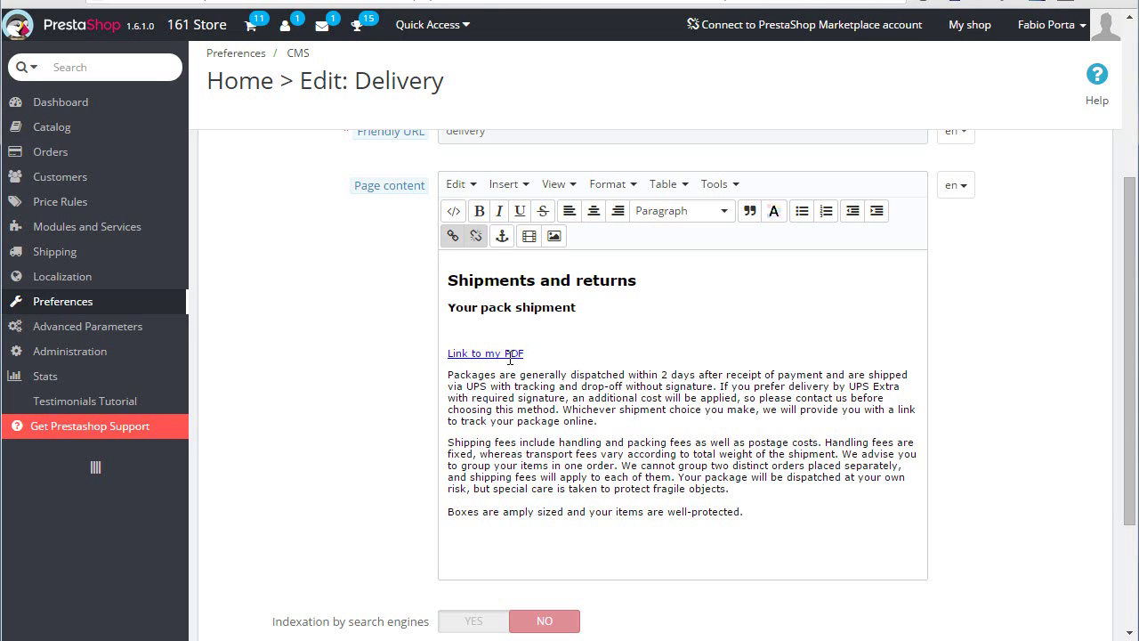
Open config/config.php in Sublime Text and scroll to the allowed extensions on lines 100–106
key(alt+Tab)
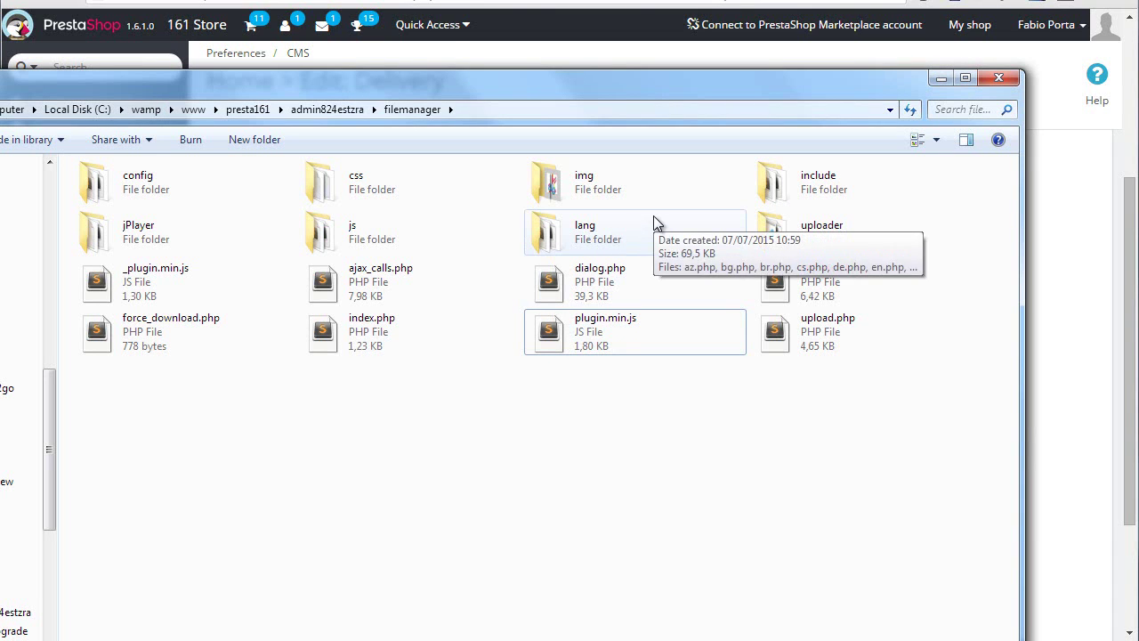
double_click(205, 183)
double_click(195, 188)
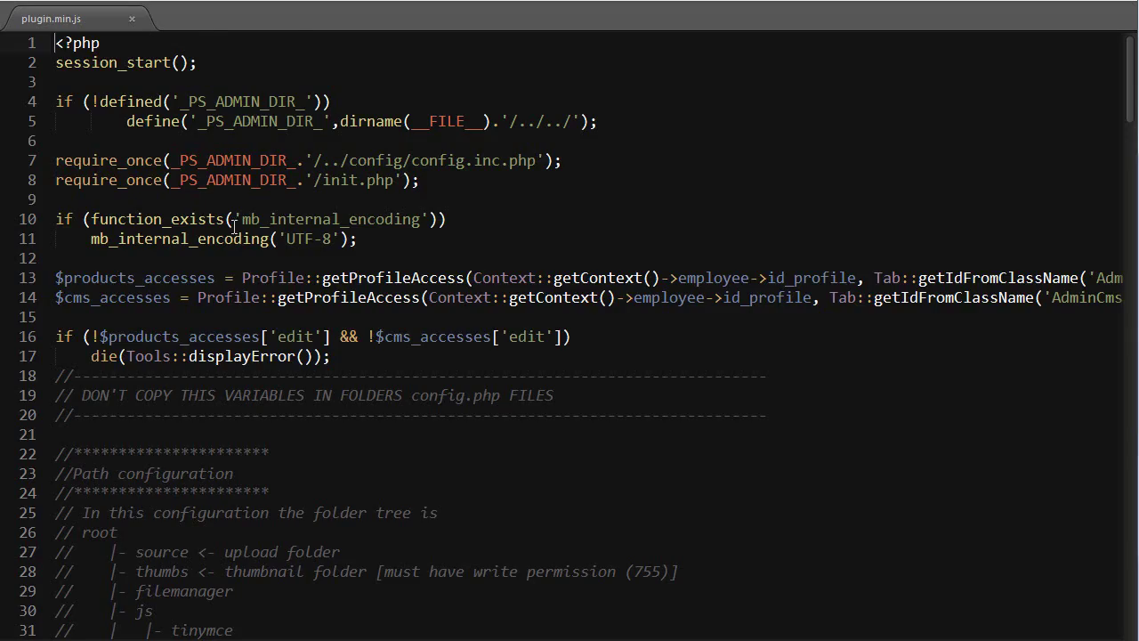
scroll(388, 381, down, 17)
scroll(388, 381, down, 14)
drag(98, 148, 351, 272)
click(372, 259)
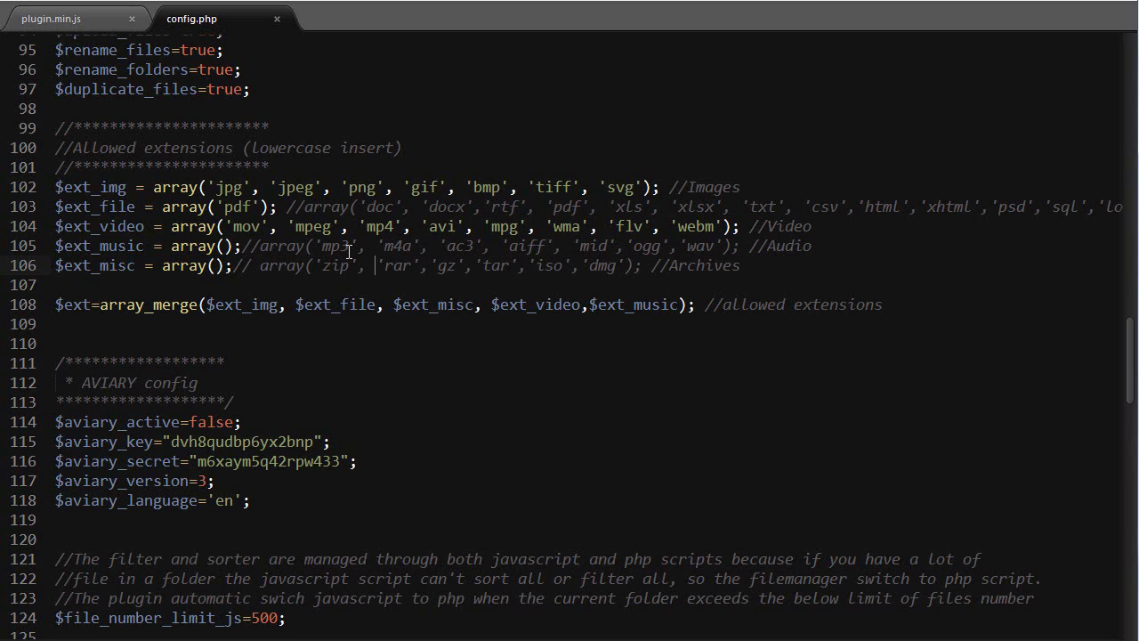
Return to Explorer and go up to the admin824estzra folder
key(alt+Tab)
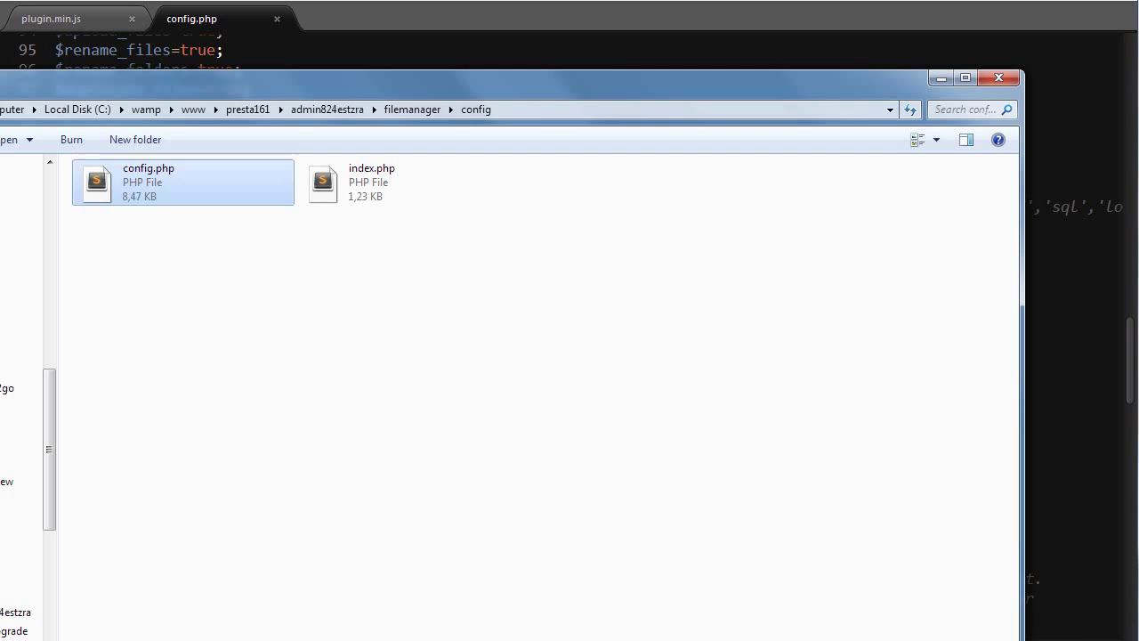
key(alt+Up)
key(alt+Up)
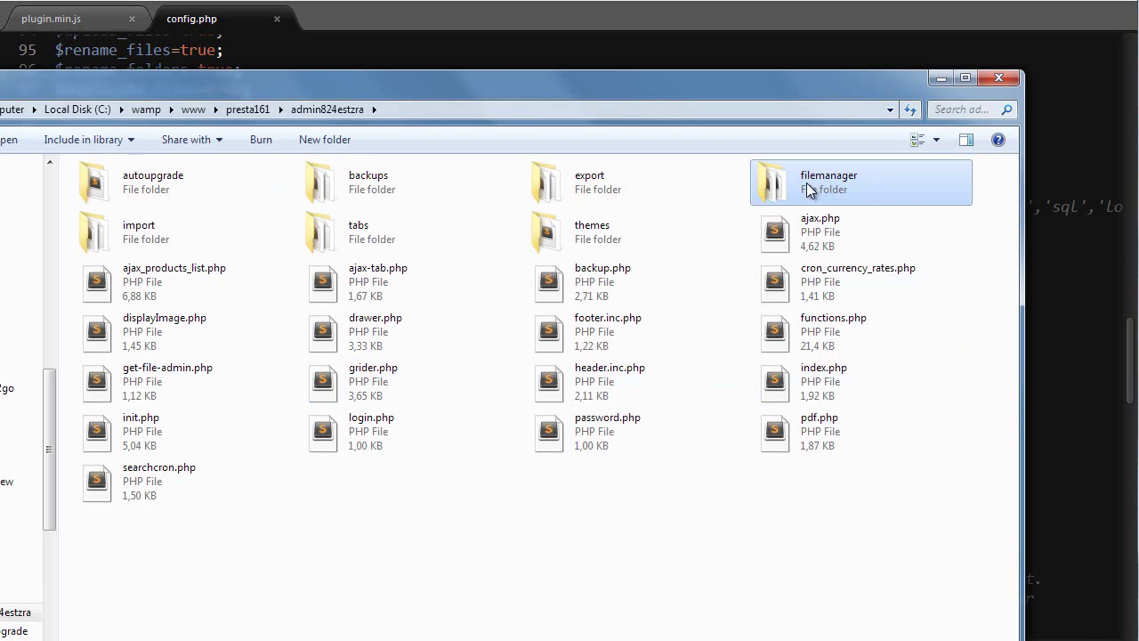